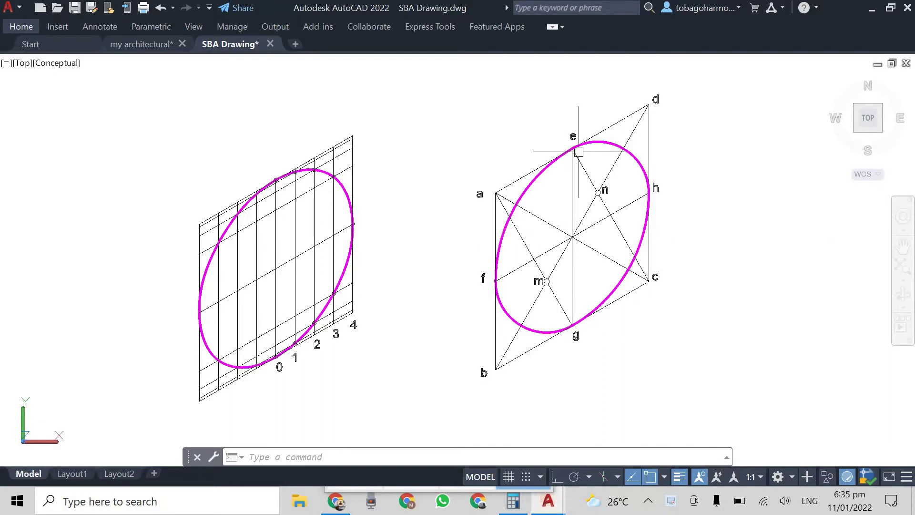
Step: Copy the magenta isometric ellipse by its centre into empty space right of the rhombus
{"action": "left_click", "coordinate": [345, 196]}
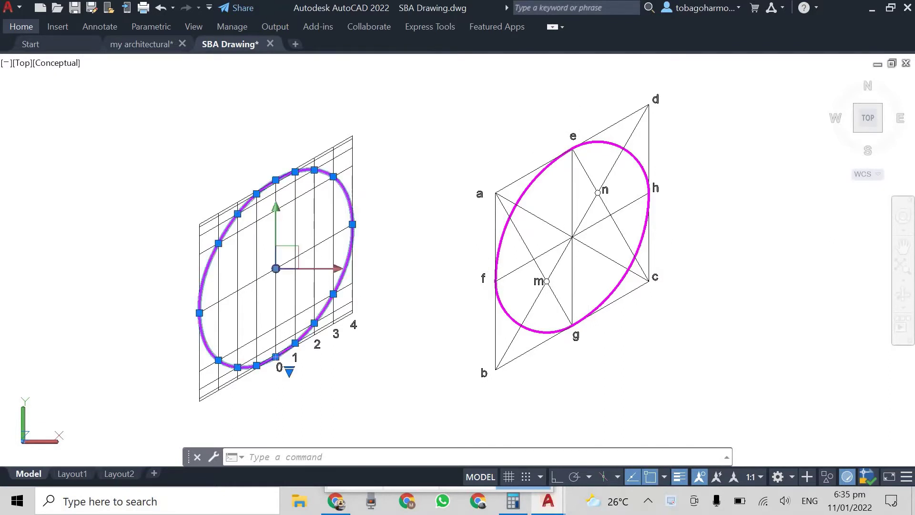
{"action": "right_click", "coordinate": [428, 143]}
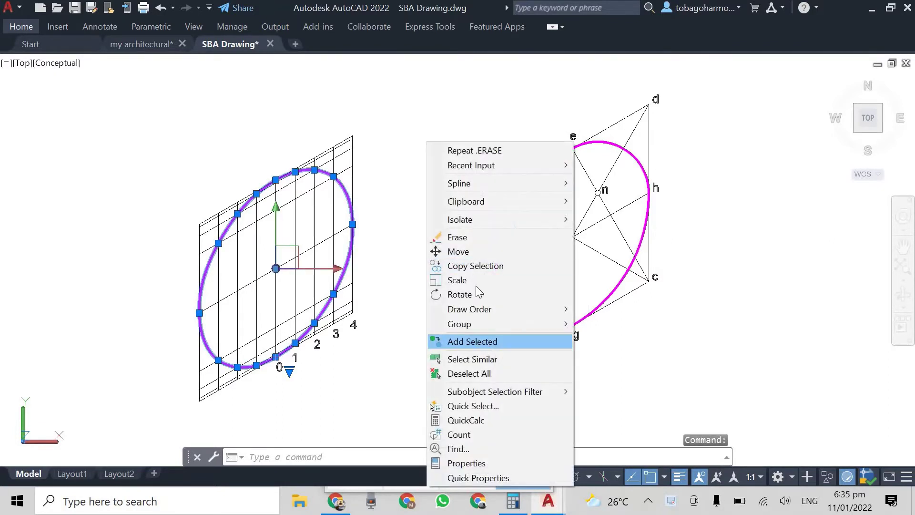
{"action": "left_click", "coordinate": [475, 267]}
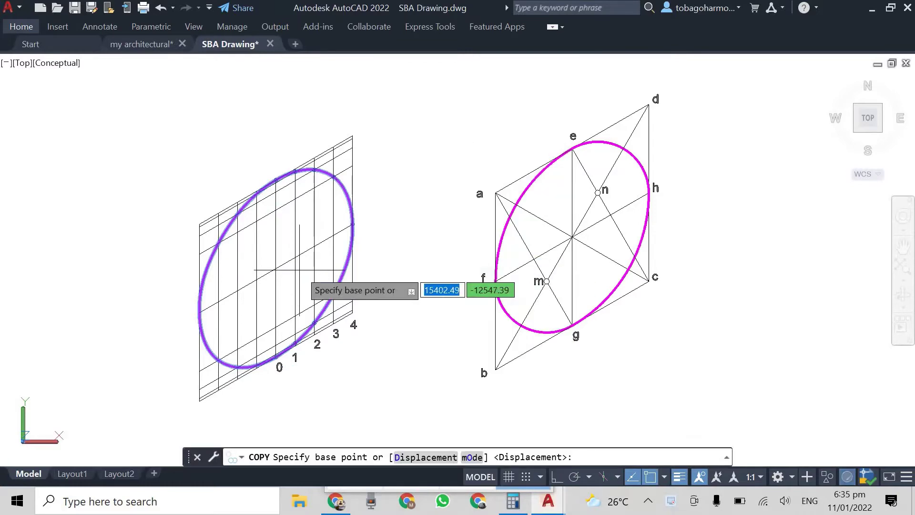
{"action": "left_click", "coordinate": [276, 269]}
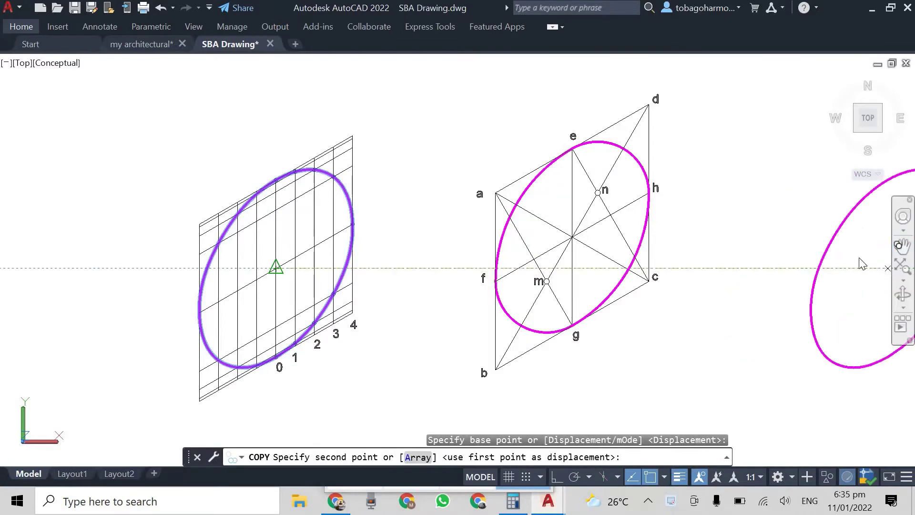
{"action": "left_click_drag", "start_coordinate": [910, 252], "coordinate": [341, 256]}
{"action": "key", "text": "Escape"}
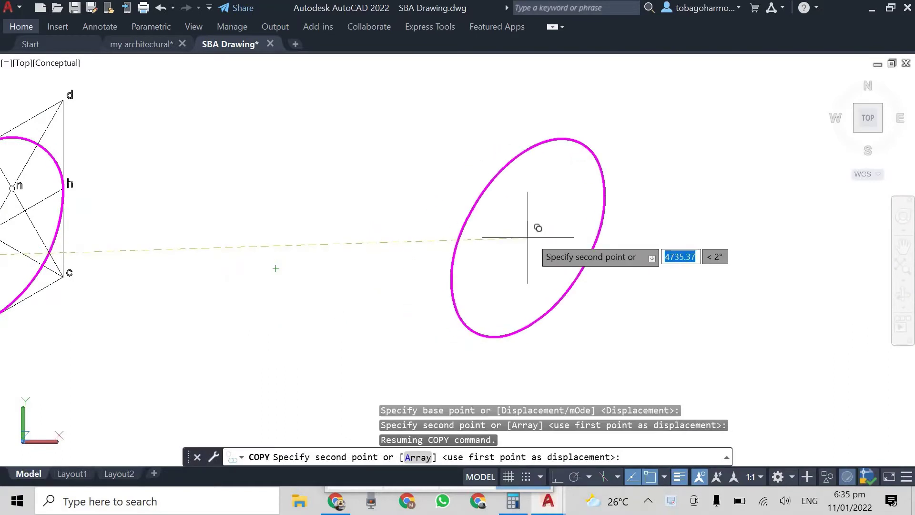
{"action": "mouse_move", "coordinate": [555, 234]}
{"action": "middle_mouse_down"}
{"action": "mouse_move", "coordinate": [280, 248]}
{"action": "mouse_move", "coordinate": [297, 238]}
{"action": "middle_mouse_up"}
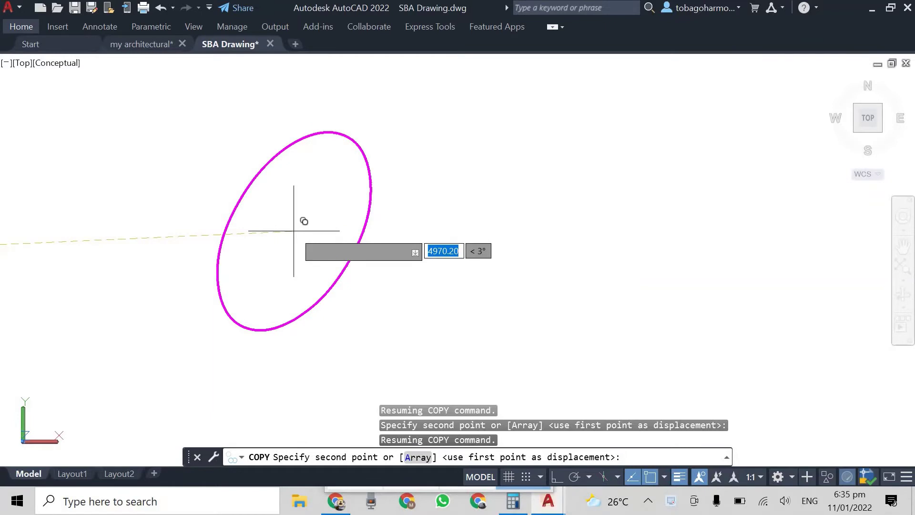
{"action": "left_click", "coordinate": [294, 231]}
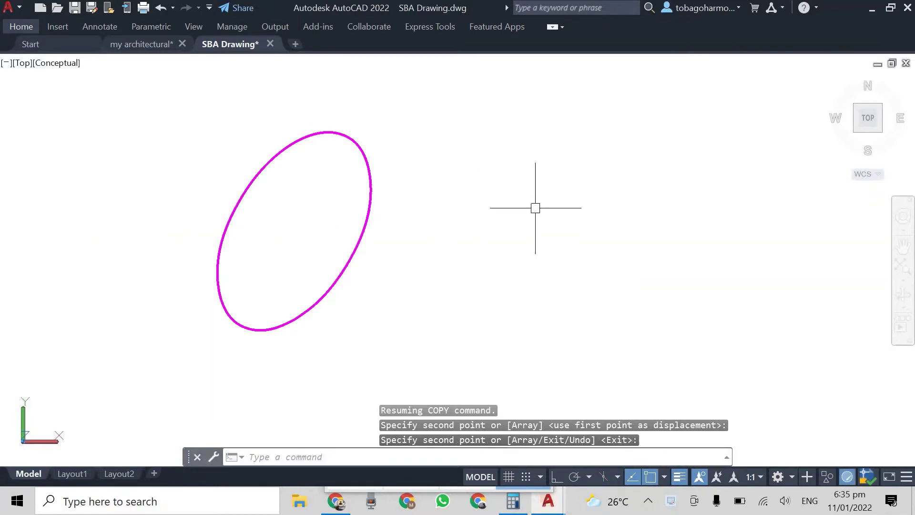
Step: Draw a radius-500 circle centred to the right of the copied ellipse
{"action": "type", "text": "circ"}
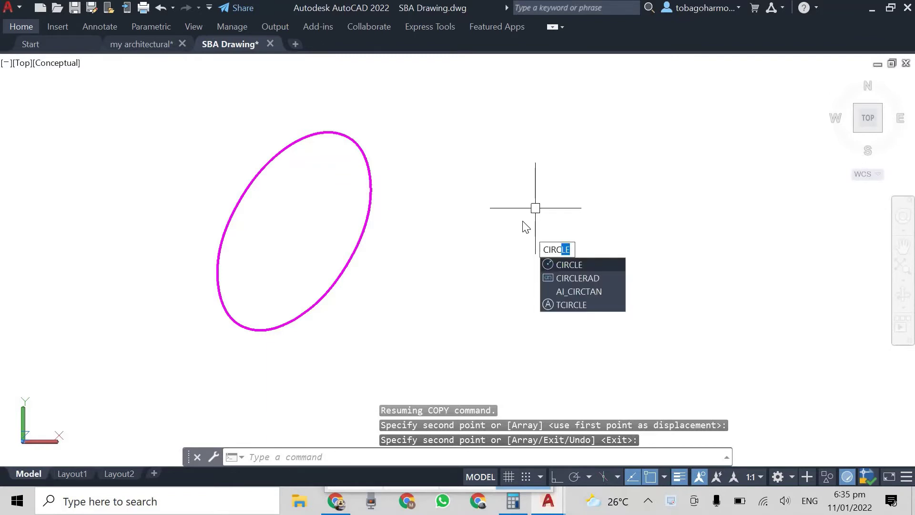
{"action": "key", "text": "Return"}
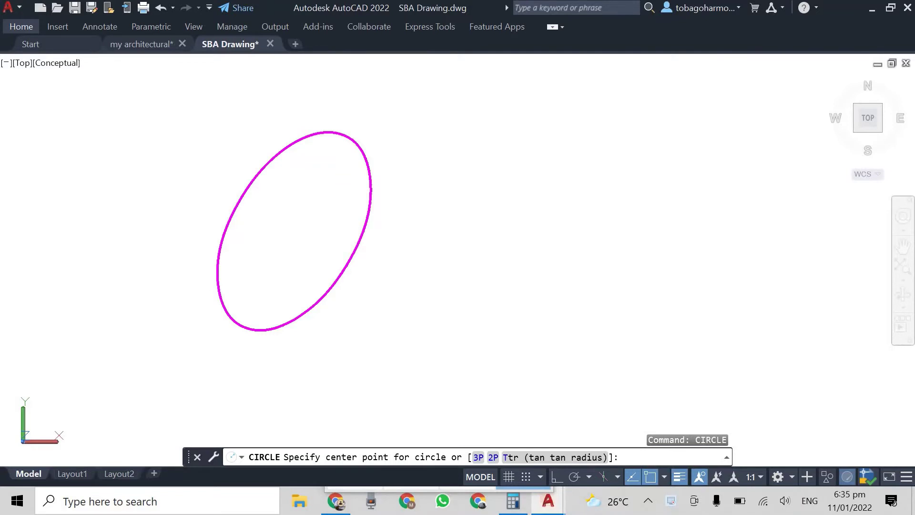
{"action": "left_click", "coordinate": [593, 225]}
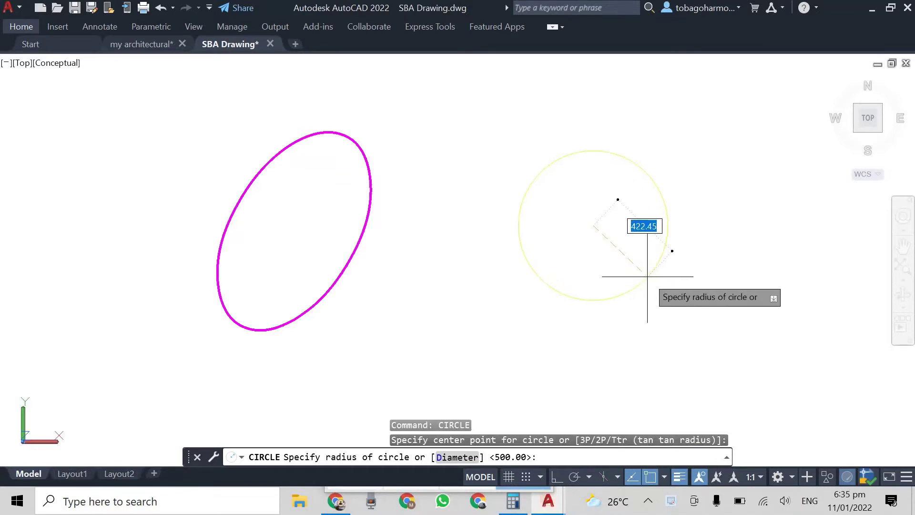
{"action": "type", "text": "500"}
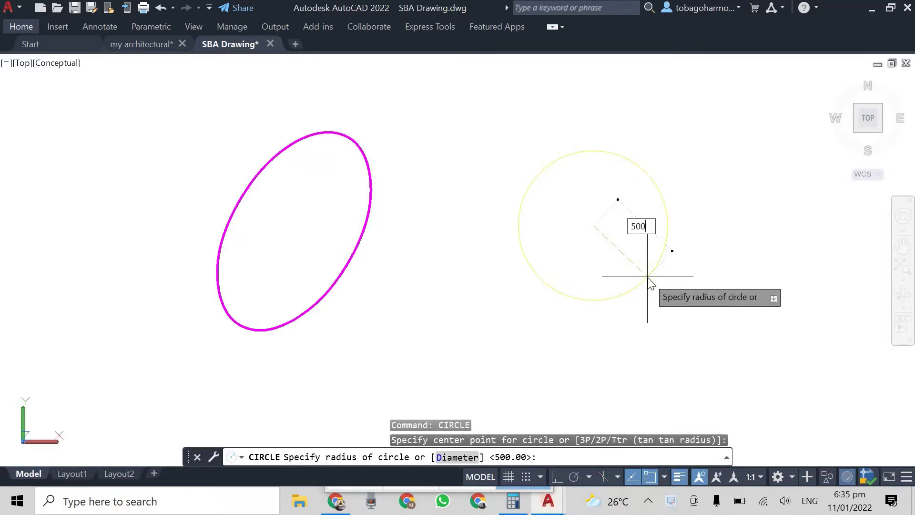
{"action": "key", "text": "Return"}
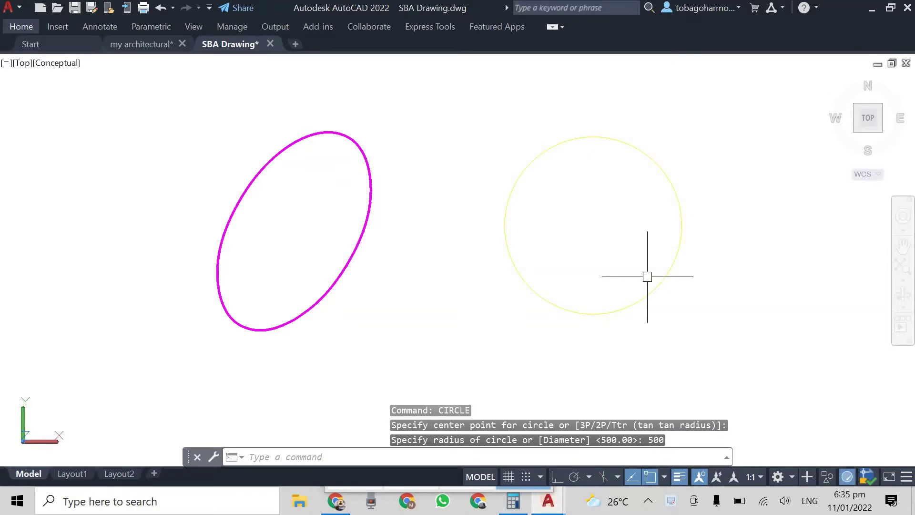
{"action": "left_click", "coordinate": [640, 145]}
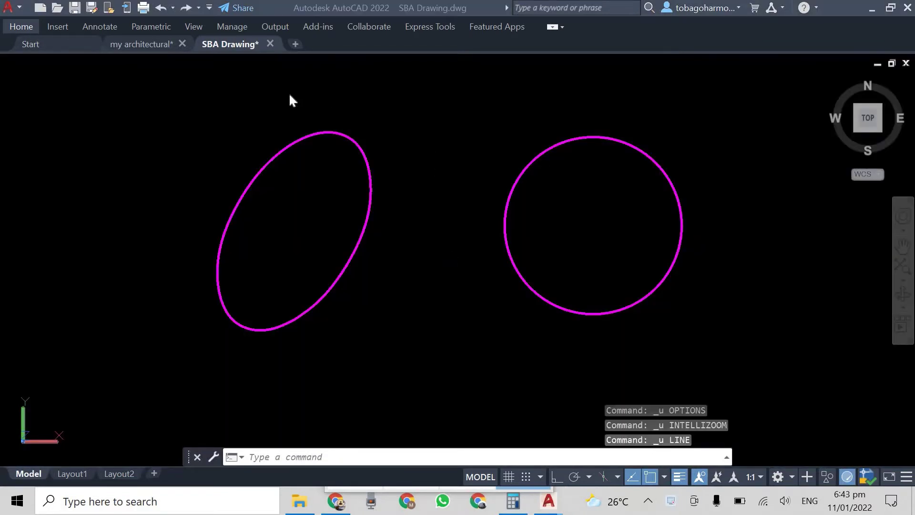
Step: Draw a 100-unit line at 150° starting from the copied ellipse's centre
{"action": "left_click", "coordinate": [435, 195]}
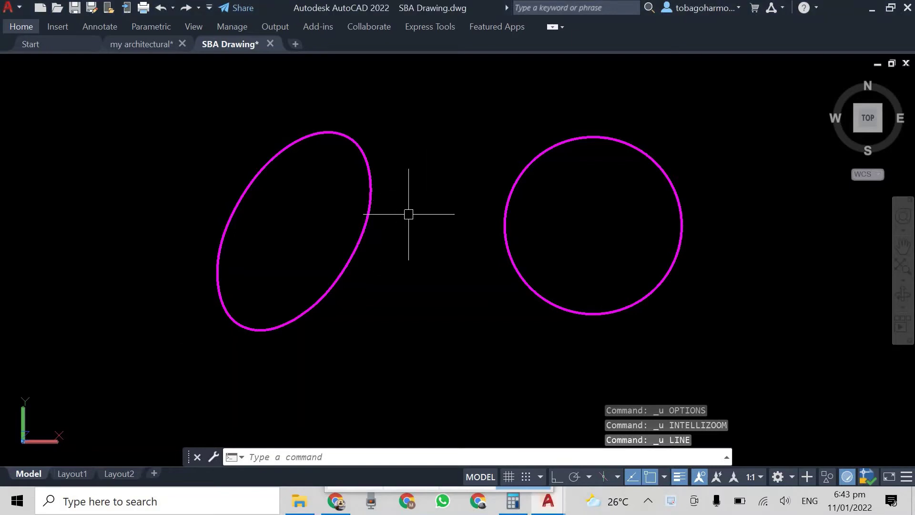
{"action": "type", "text": "lin"}
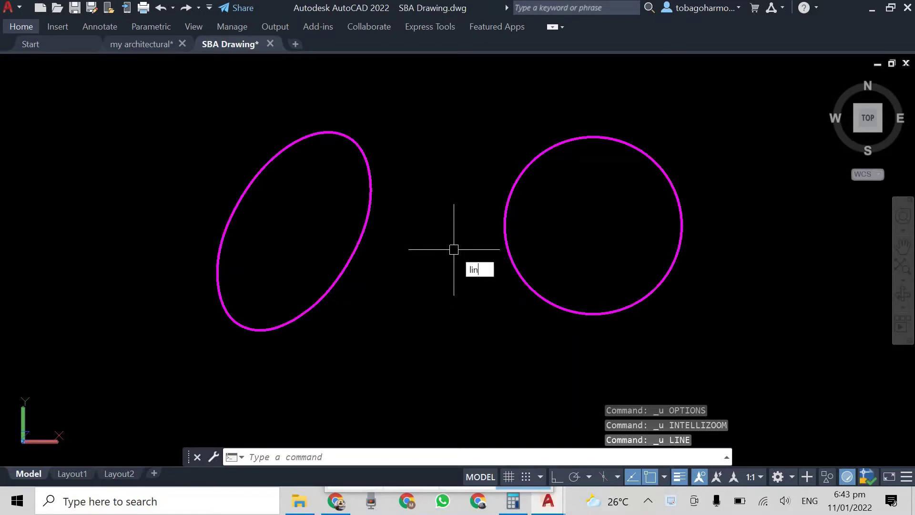
{"action": "key", "text": "Return"}
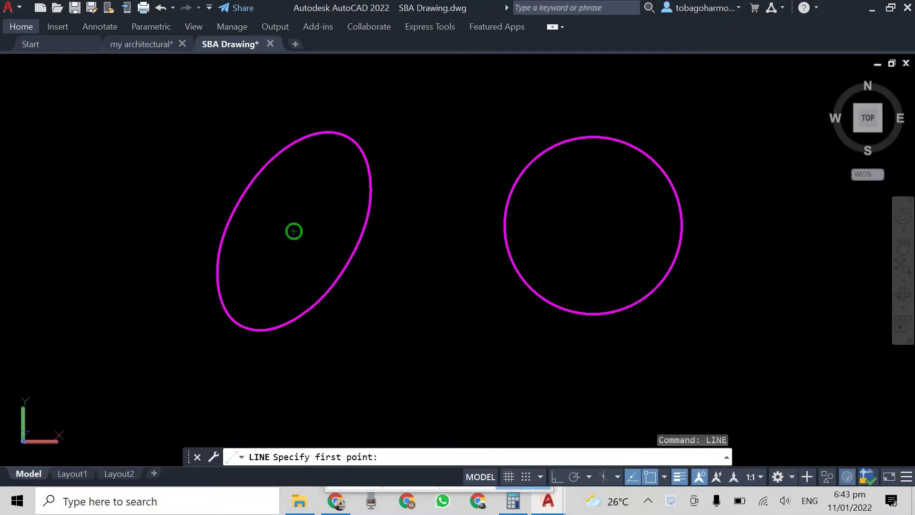
{"action": "left_click", "coordinate": [294, 231]}
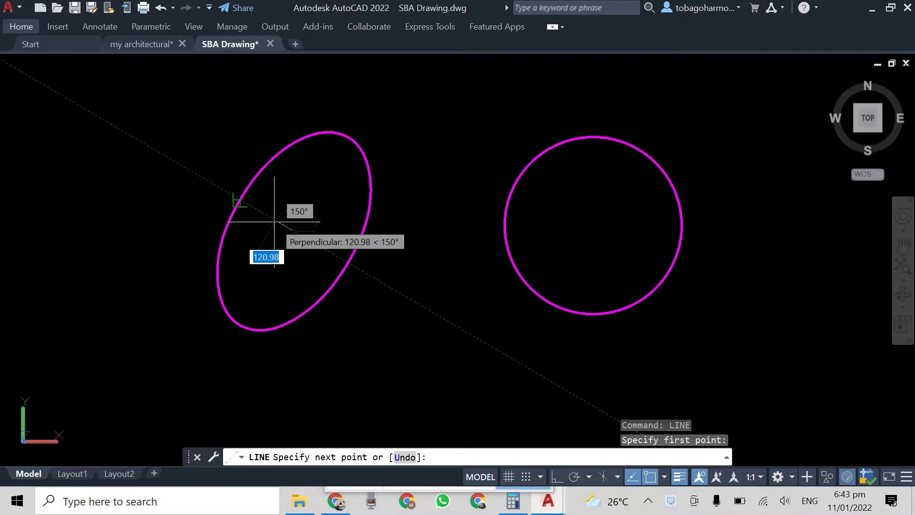
{"action": "type", "text": "100"}
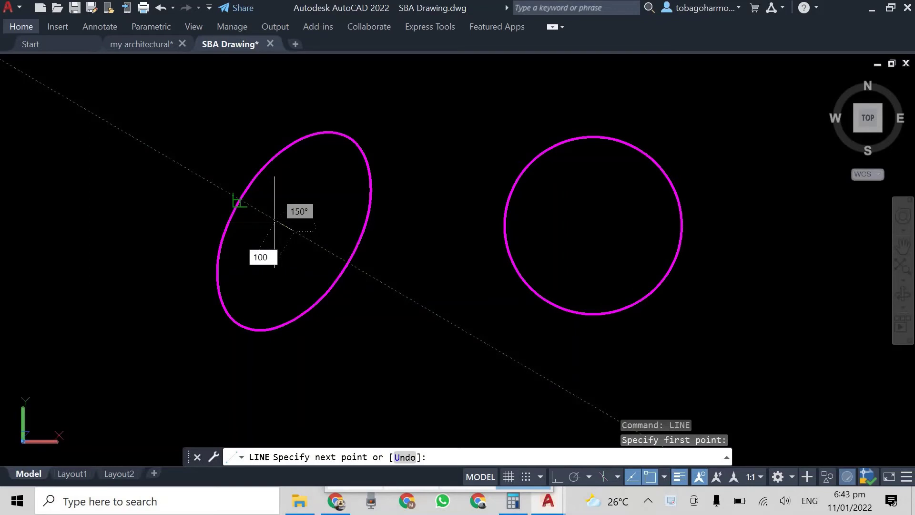
{"action": "key", "text": "Tab"}
{"action": "type", "text": "1"}
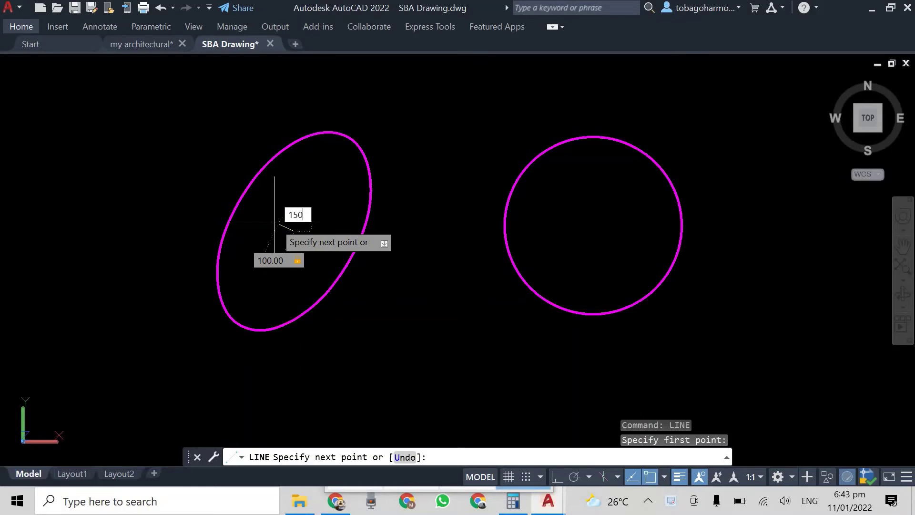
{"action": "type", "text": "50"}
{"action": "key", "text": "Return"}
{"action": "key", "text": "Escape"}
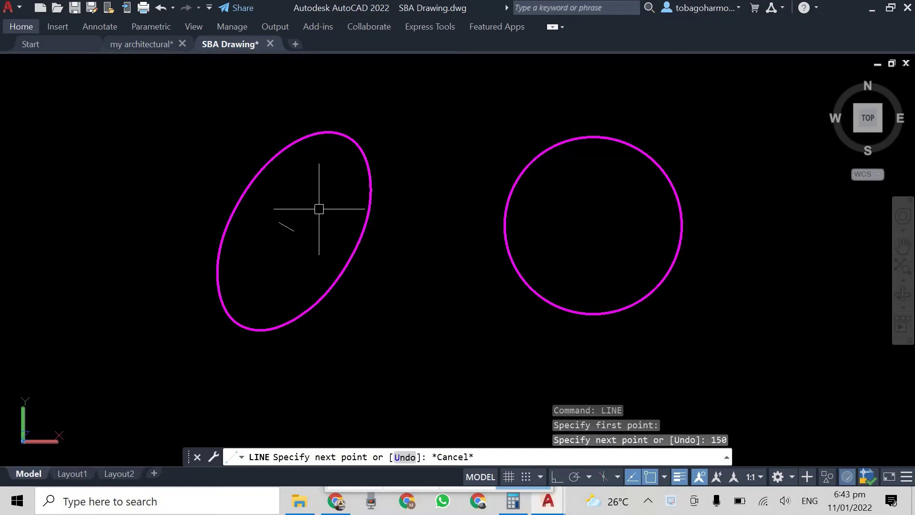
{"action": "left_click", "coordinate": [373, 193]}
Step: Duplicate the copied ellipse from its centre, placing the copy slightly offset up-left
{"action": "right_click", "coordinate": [458, 141]}
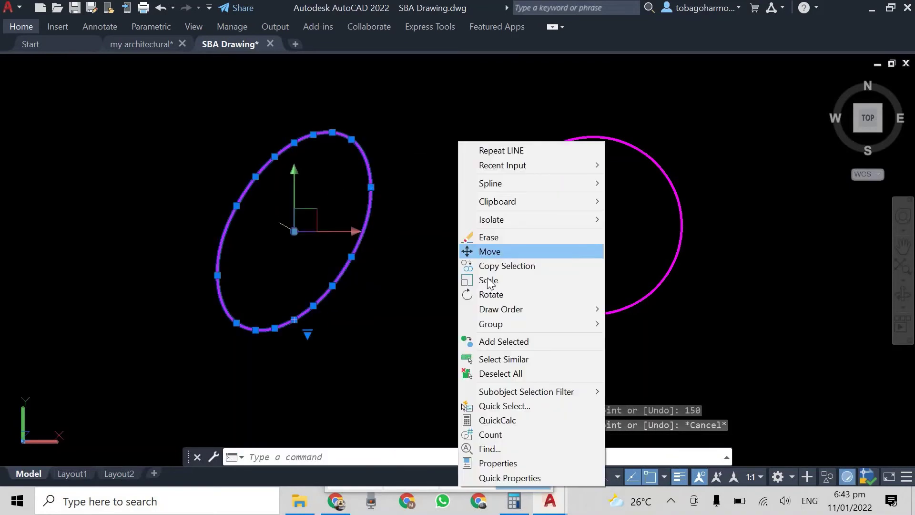
{"action": "left_click", "coordinate": [496, 266]}
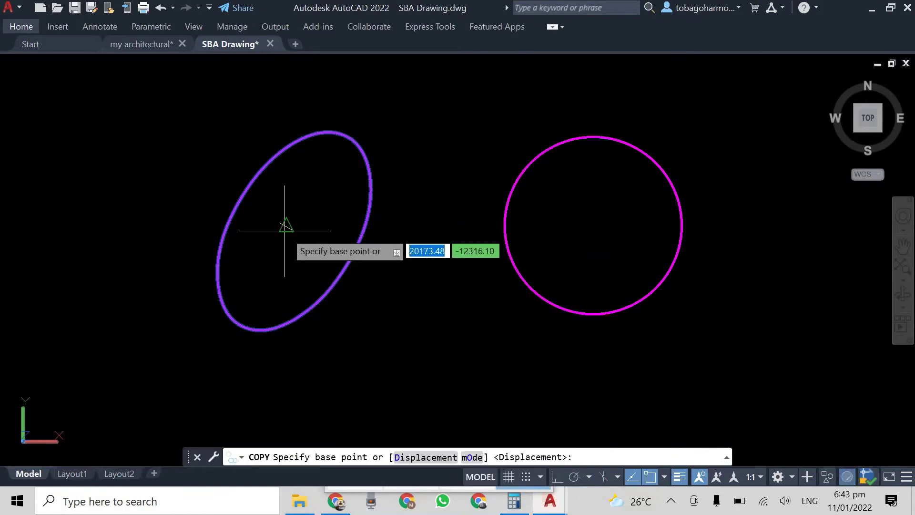
{"action": "left_click", "coordinate": [293, 231]}
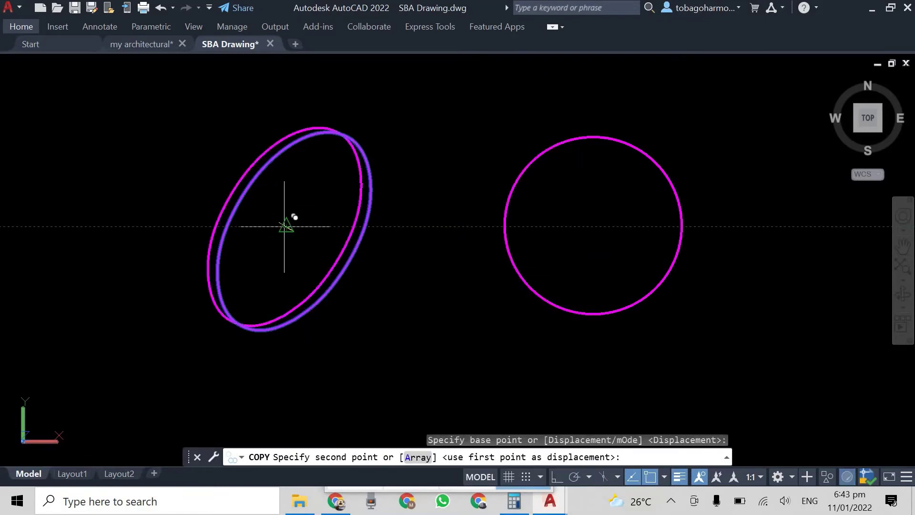
{"action": "left_click", "coordinate": [277, 223]}
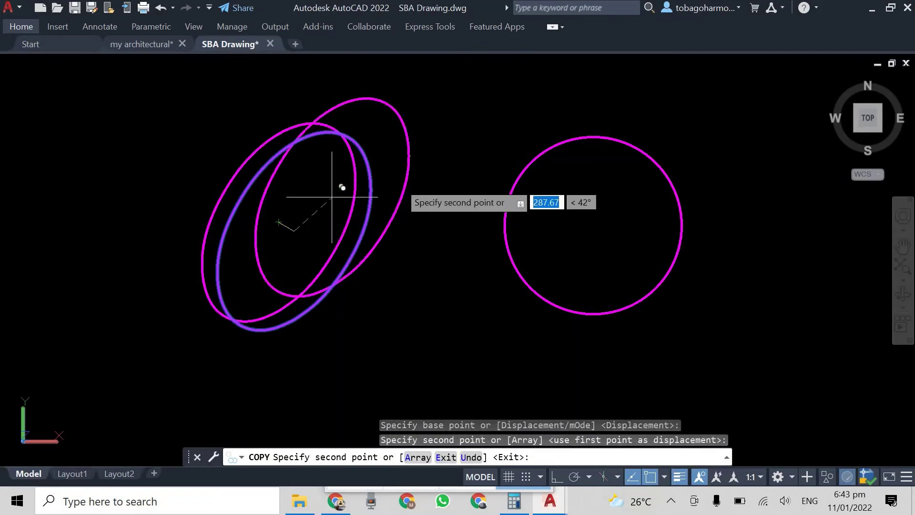
{"action": "key", "text": "Return"}
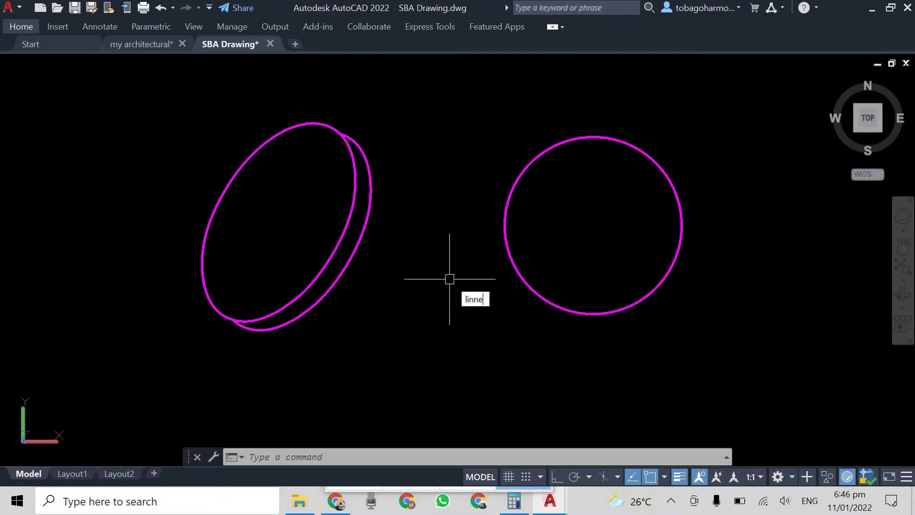
Step: Draw a 100-unit guide line at 45° from the circle's centre
{"action": "key", "text": "Return"}
{"action": "key", "text": "Escape"}
{"action": "key", "text": "Escape"}
{"action": "key", "text": "Escape"}
{"action": "type", "text": "line"}
{"action": "key", "text": "Return"}
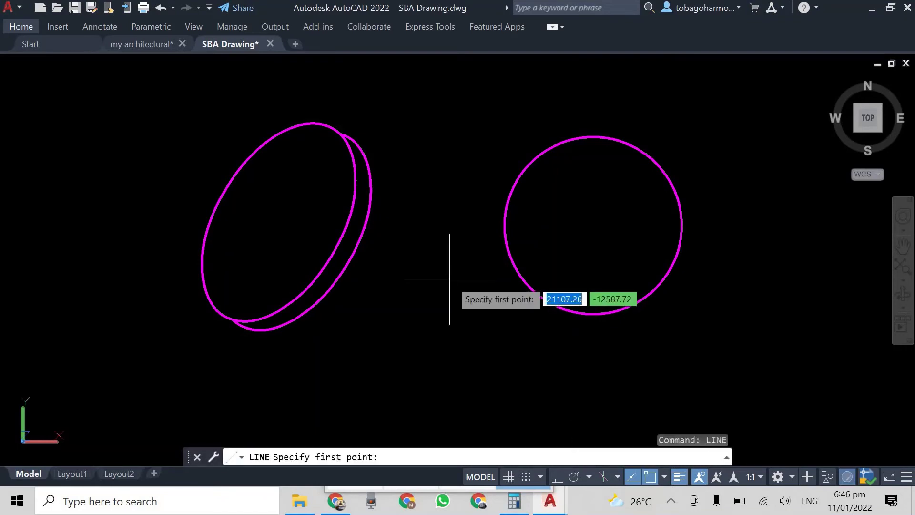
{"action": "left_click", "coordinate": [593, 225]}
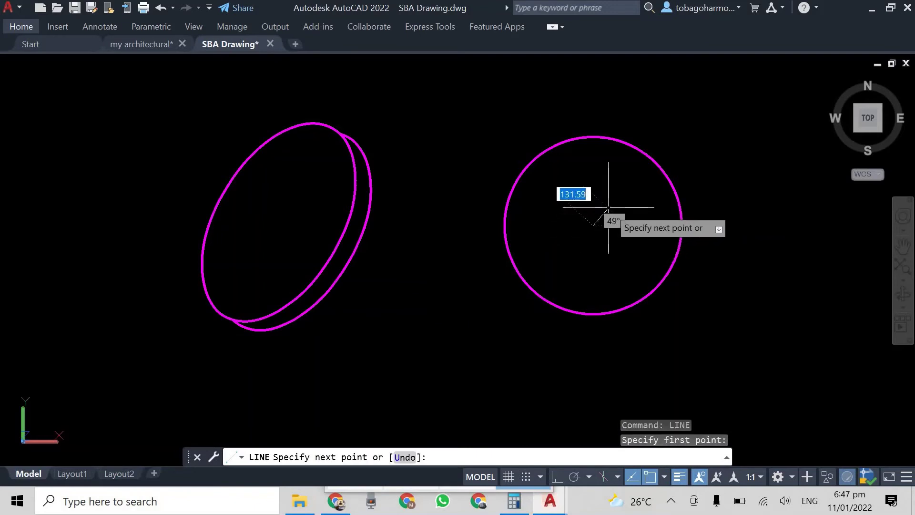
{"action": "type", "text": "100"}
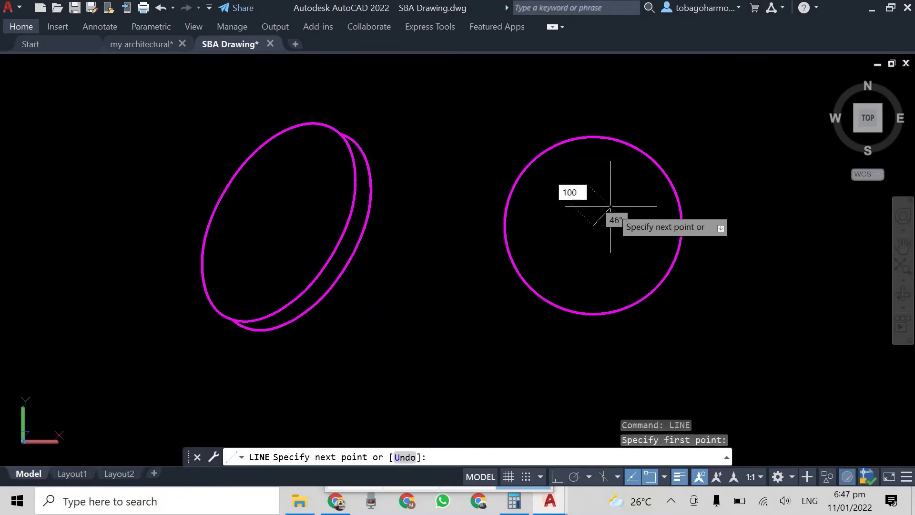
{"action": "key", "text": "Tab"}
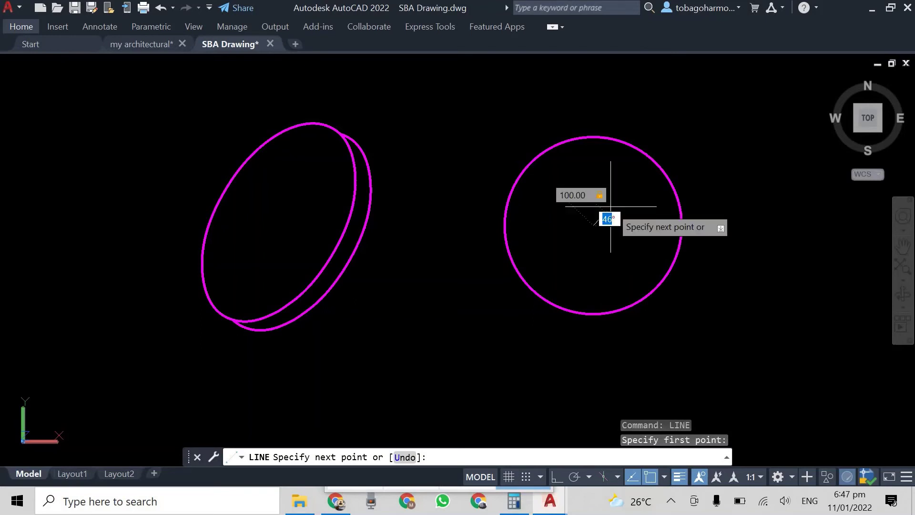
{"action": "type", "text": "4"}
{"action": "key", "text": "Return"}
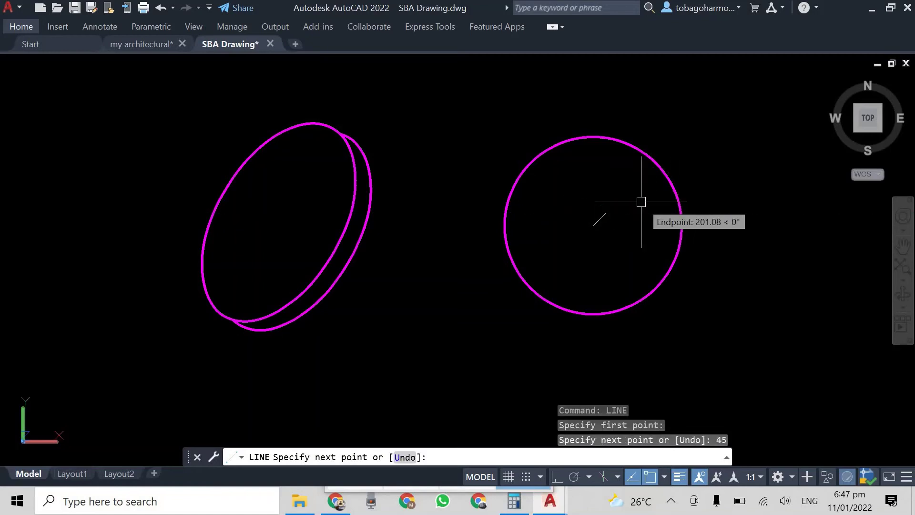
{"action": "key", "text": "Return"}
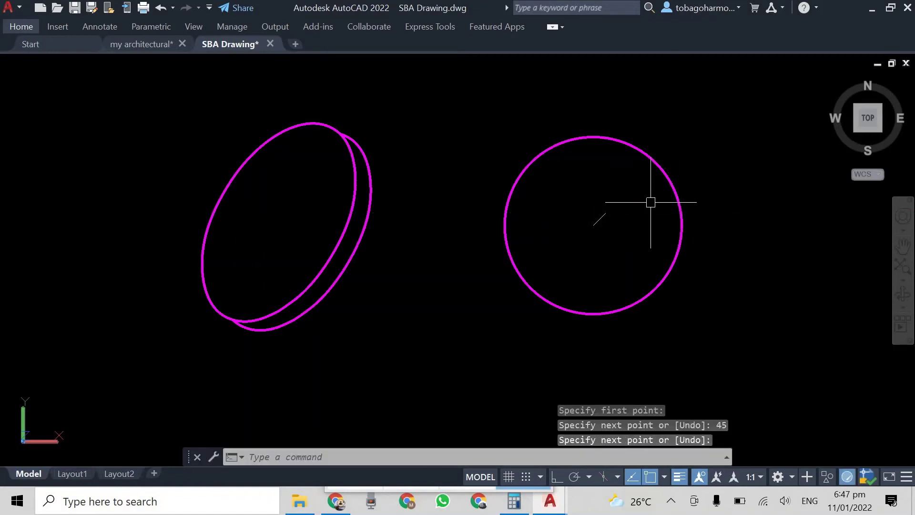
{"action": "left_click", "coordinate": [670, 180]}
Step: Copy the circle from the guide line's start to its end, shifting it 100 units at 45°
{"action": "right_click", "coordinate": [698, 160]}
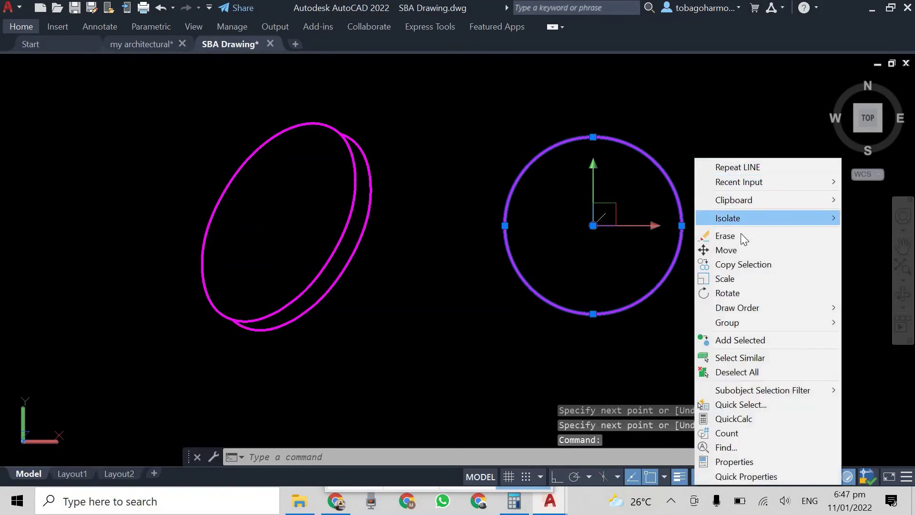
{"action": "left_click", "coordinate": [740, 265]}
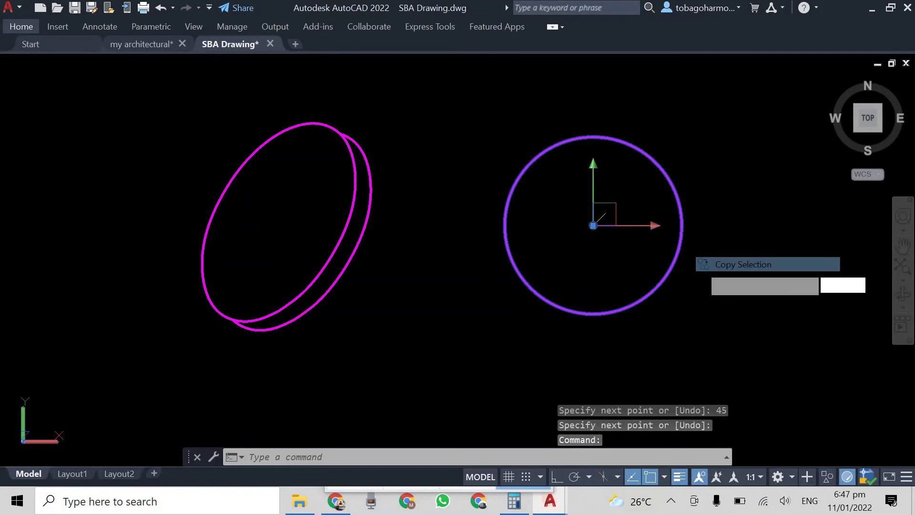
{"action": "left_click", "coordinate": [594, 225]}
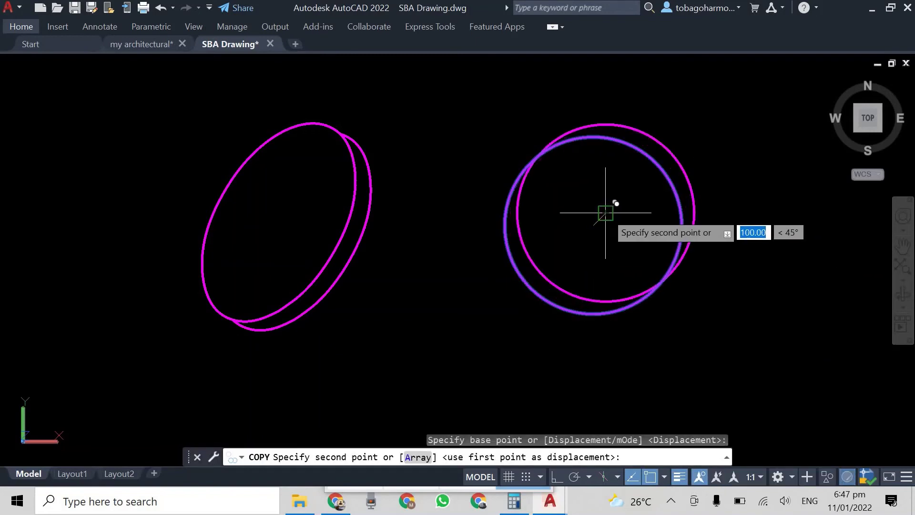
{"action": "left_click", "coordinate": [605, 214]}
{"action": "key", "text": "Return"}
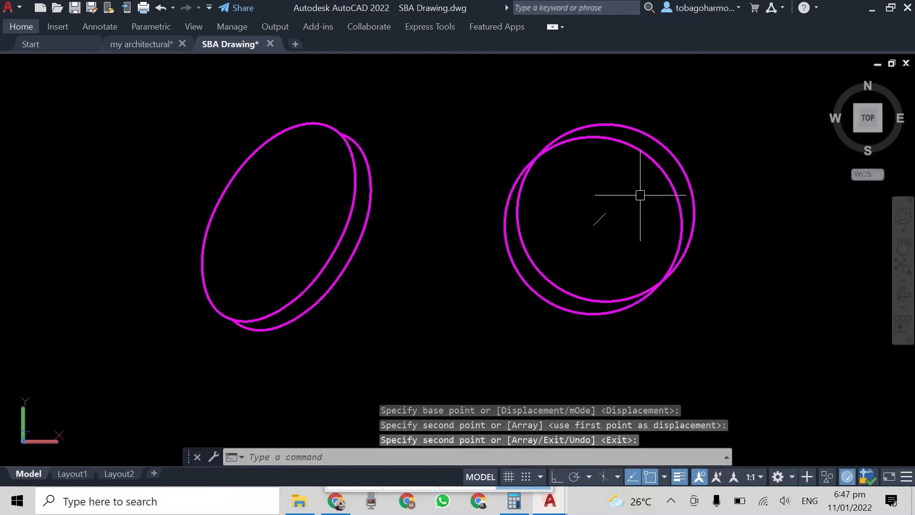
{"action": "type", "text": "trim"}
{"action": "key", "text": "Return"}
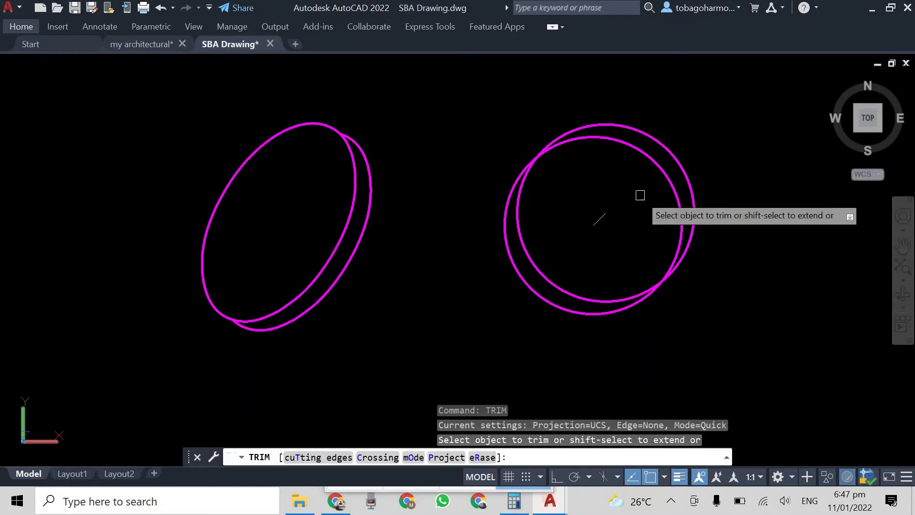
Step: Trim the original circle's arc inside the copy and erase the 45° guide line
{"action": "left_click", "coordinate": [656, 165]}
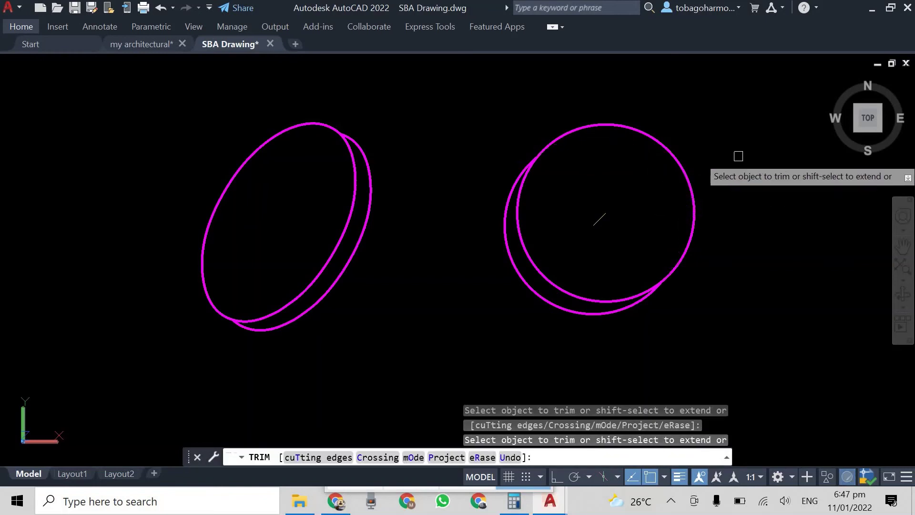
{"action": "key", "text": "Return"}
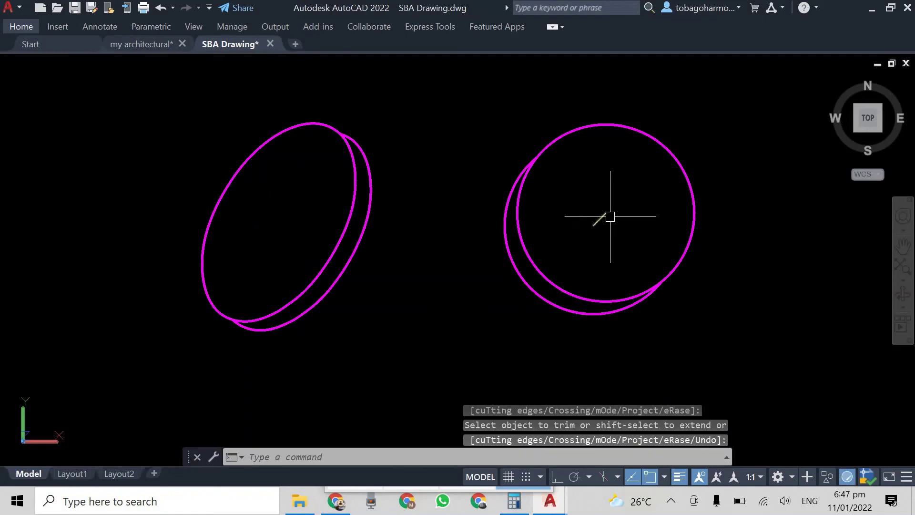
{"action": "key", "text": "Return"}
{"action": "left_click", "coordinate": [599, 219]}
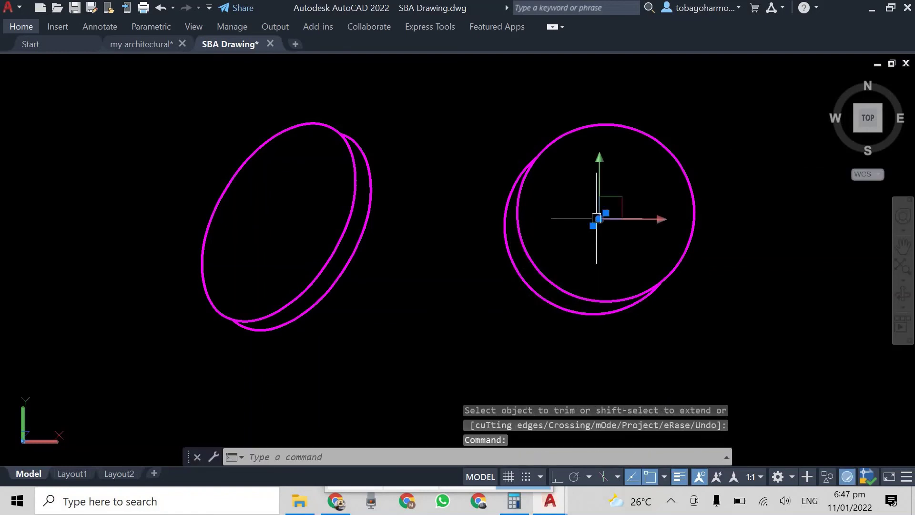
{"action": "key", "text": "Delete"}
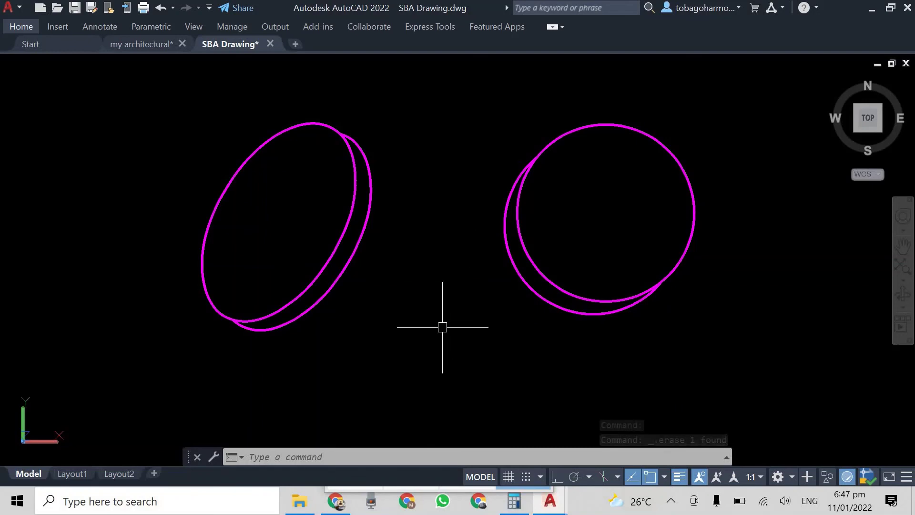
{"action": "key", "text": "Escape"}
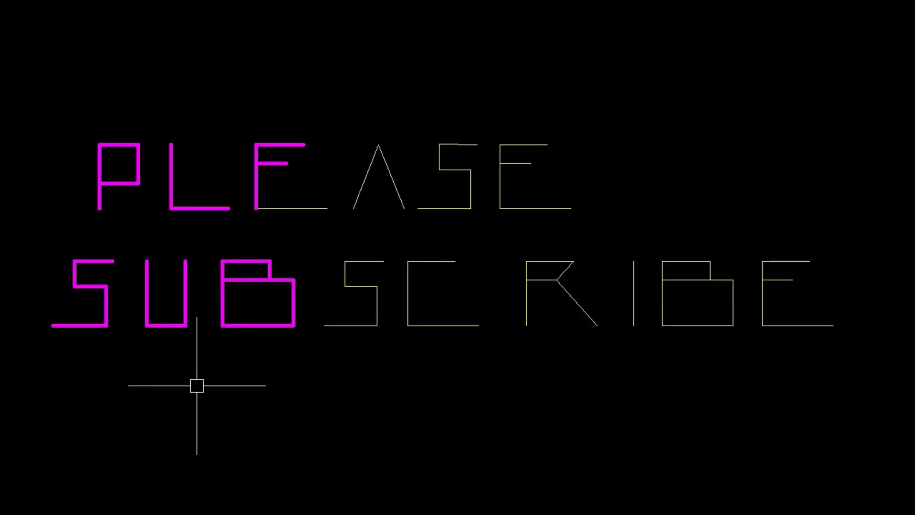
Step: Window-select every letter of the PLEASE SUBSCRIBE lettering
{"action": "left_click", "coordinate": [26, 69]}
{"action": "left_click", "coordinate": [846, 348]}
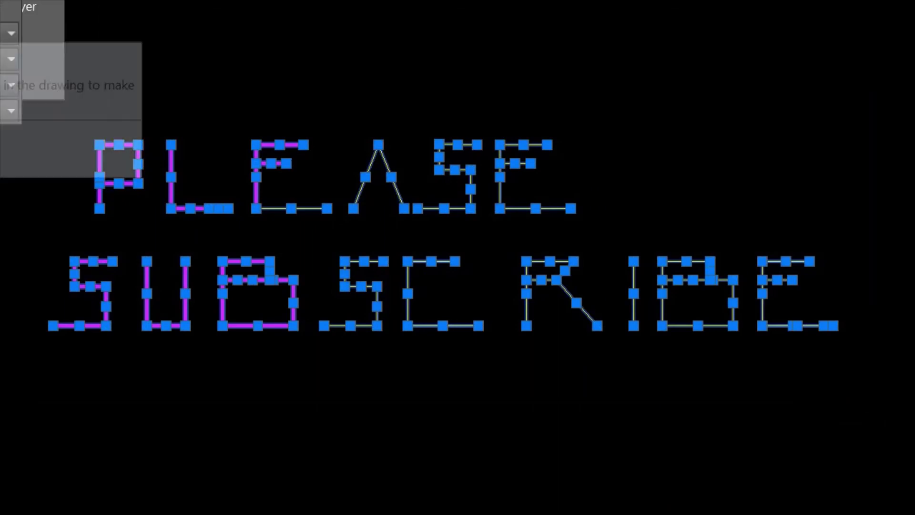